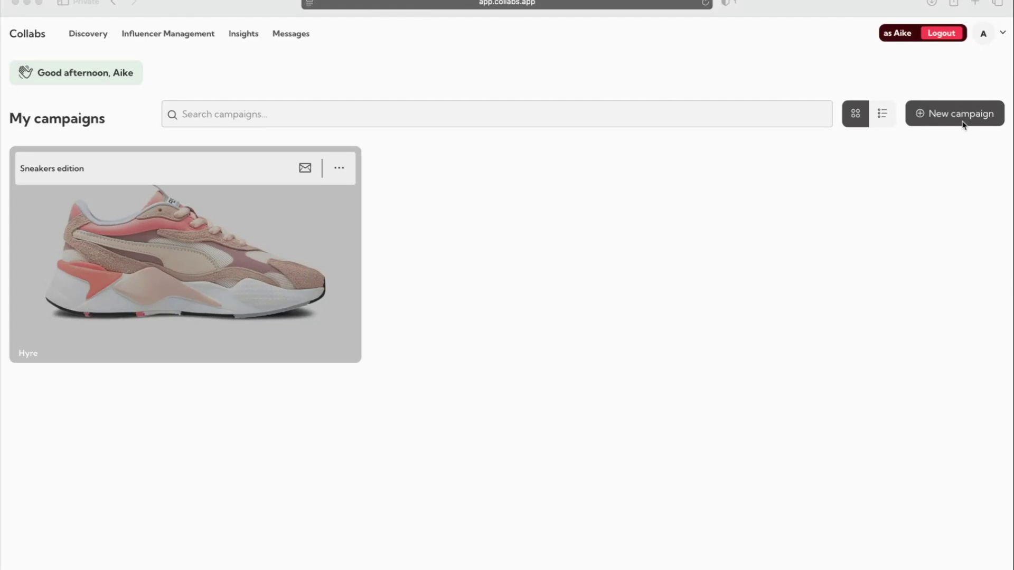
Start a new campaign and name it "Revive it All"
left_click(963, 124)
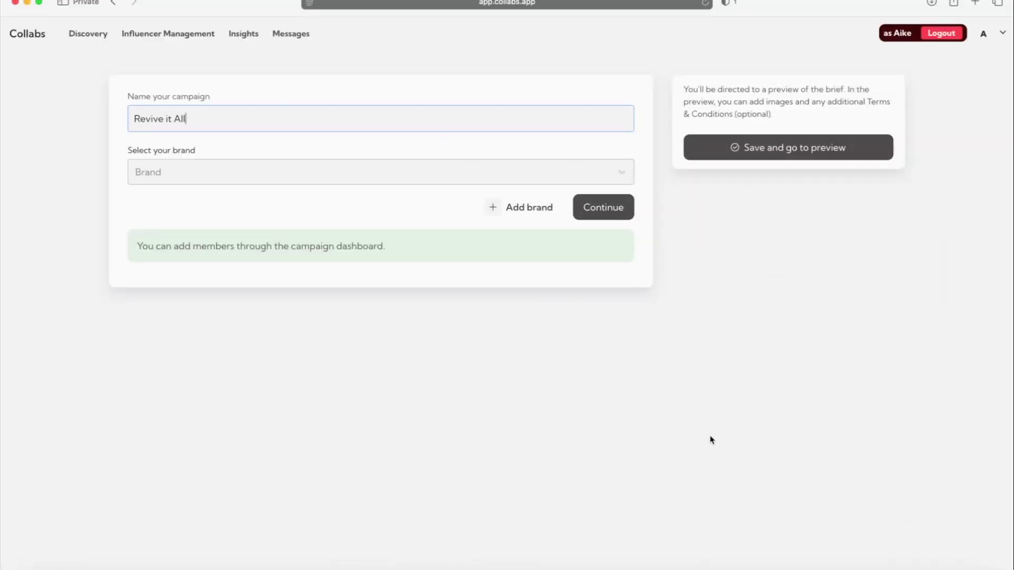
left_click(647, 451)
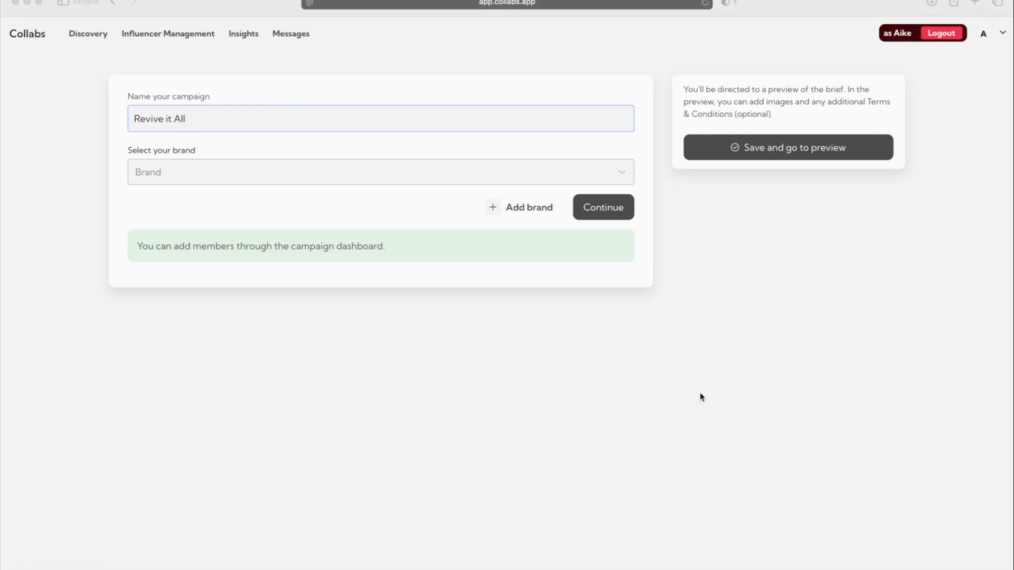
Add and save a new brand with client name "Revive" and brand name "Revive" for the campaign
left_click(523, 209)
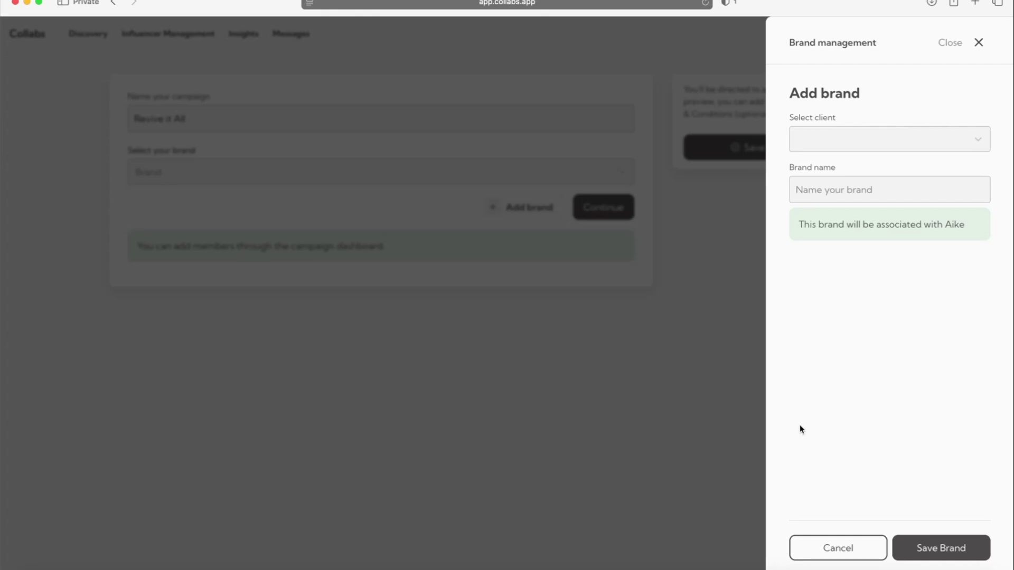
left_click(823, 144)
type("Revive")
left_click(850, 172)
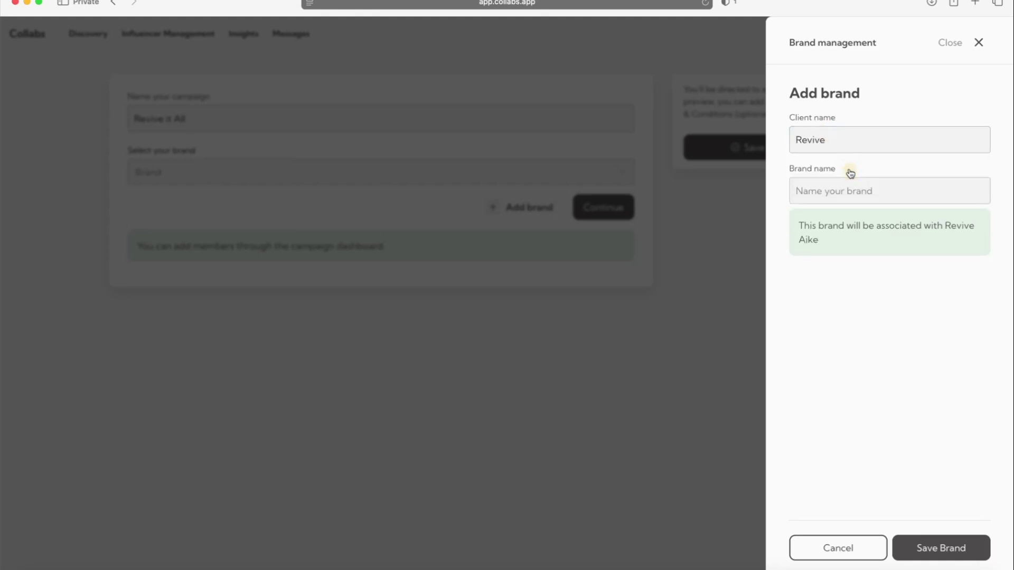
left_click(848, 184)
type("Revive")
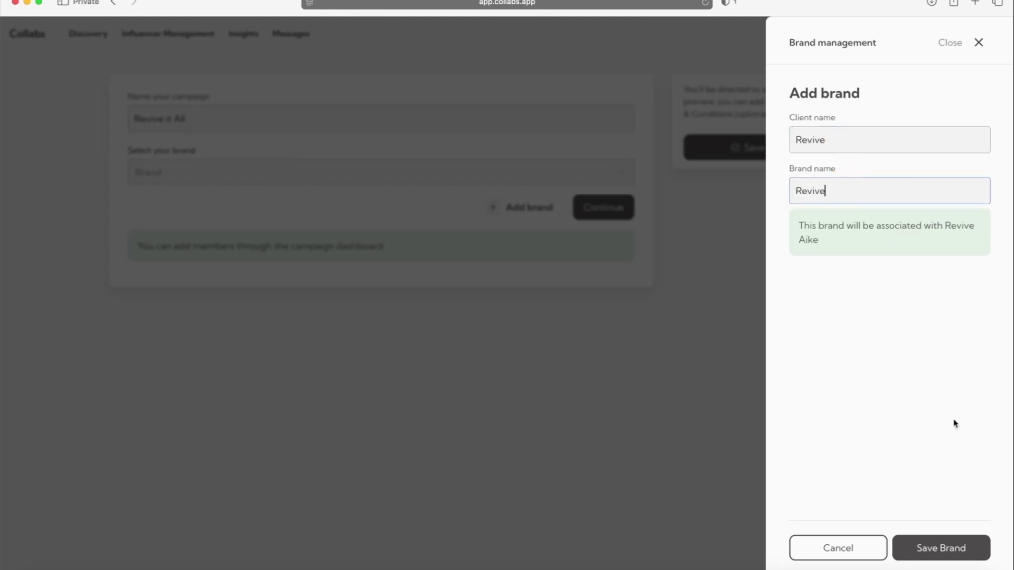
left_click(948, 552)
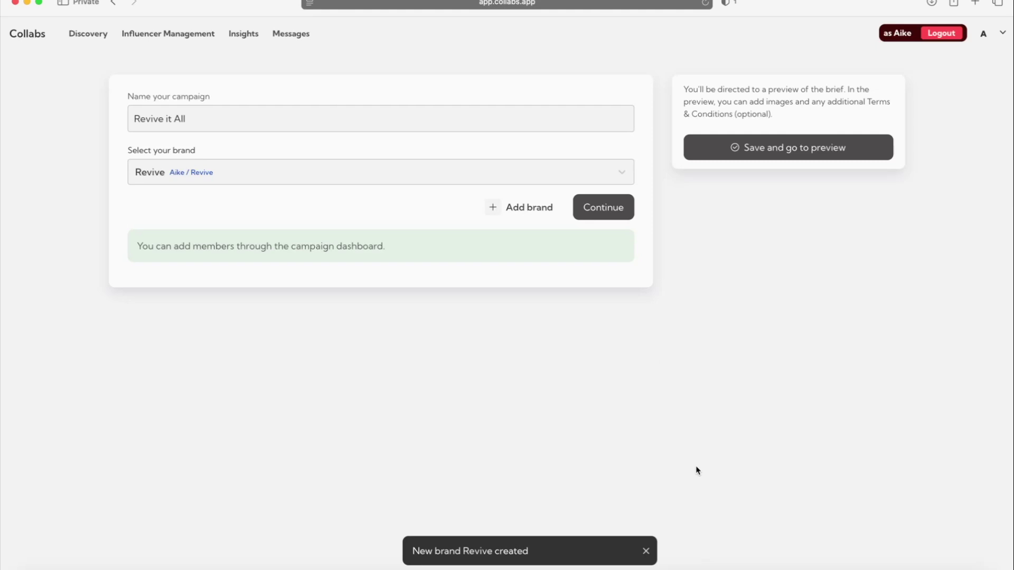
Continue to the campaign details and write "Example text" in the Background section, with the word "Example" in bold
left_click(602, 214)
scroll(530, 457, "down", 3)
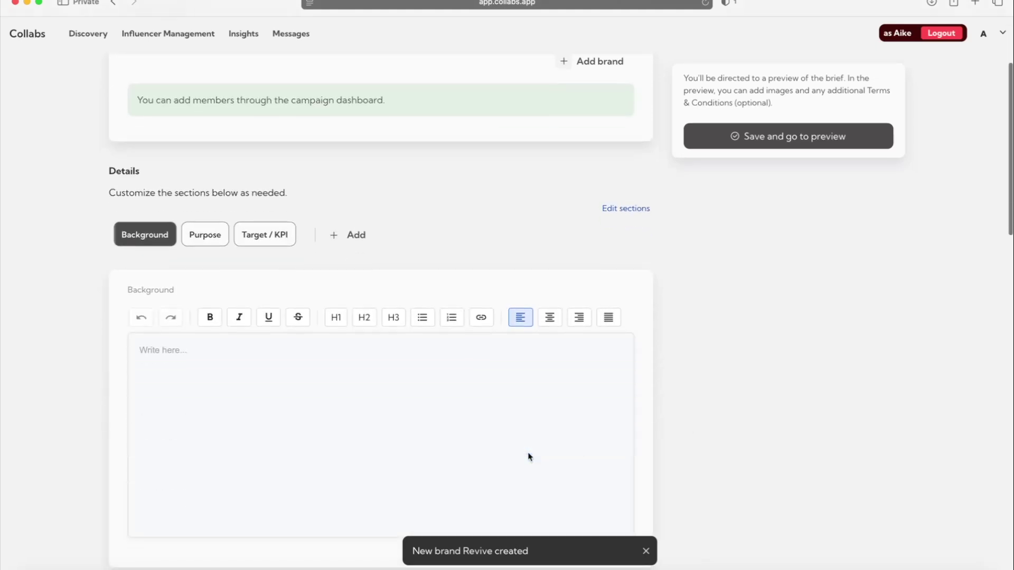
scroll(530, 457, "down", 3)
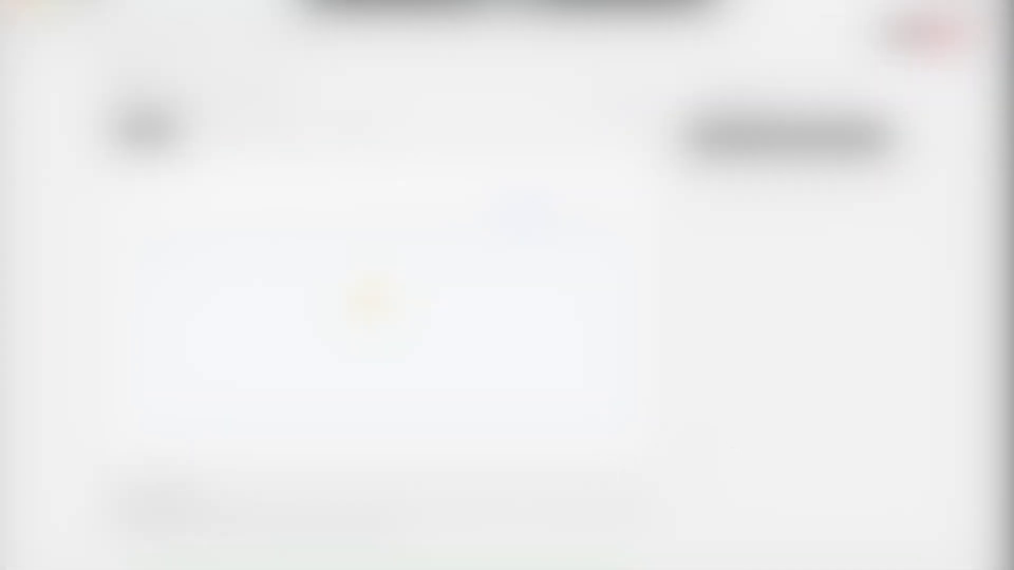
left_click(369, 299)
type("Example text")
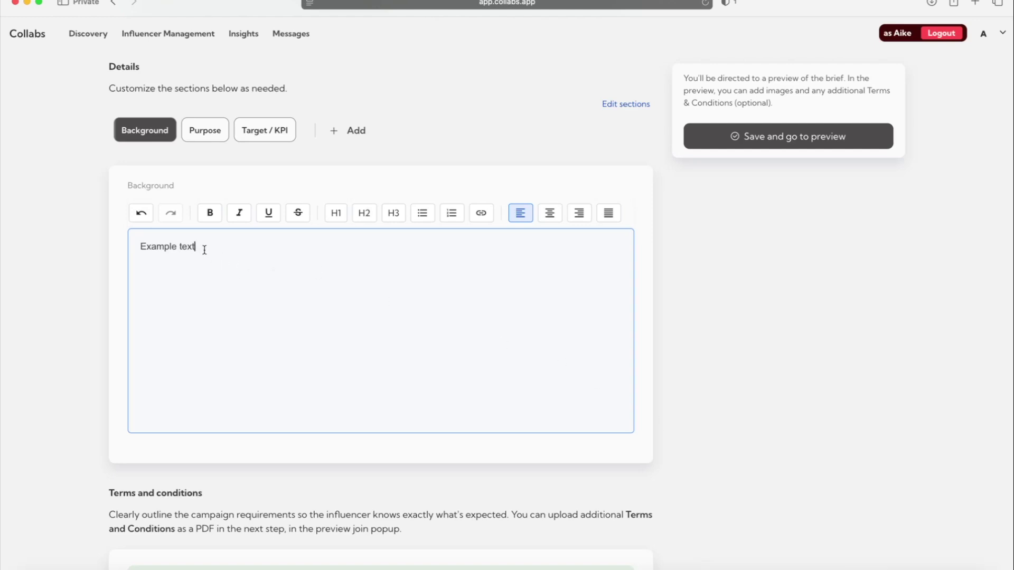
left_click_drag(141, 246, 179, 246)
left_click(209, 213)
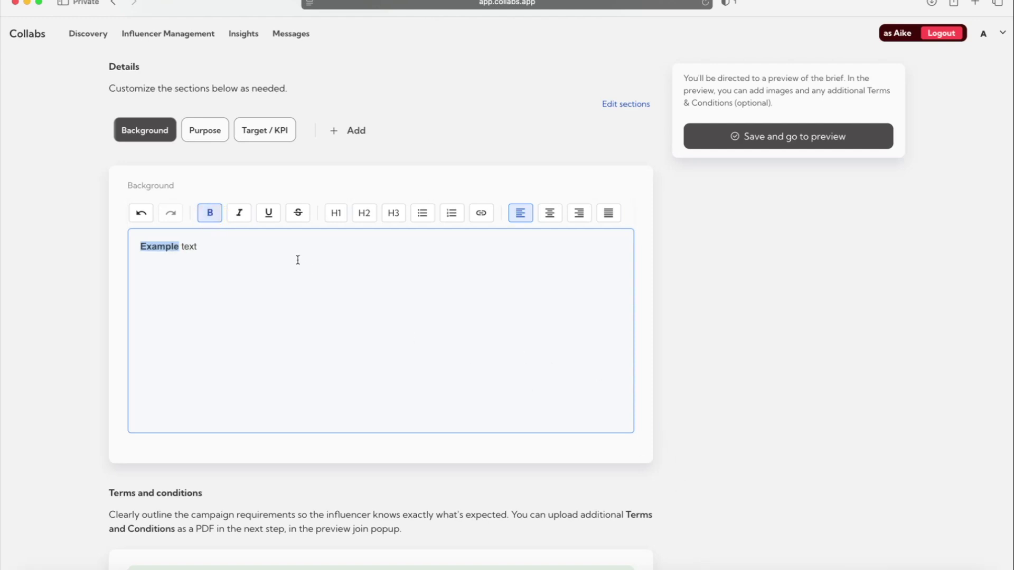
Write "Example text" in both the Purpose and the Target / KPI sections
left_click(206, 131)
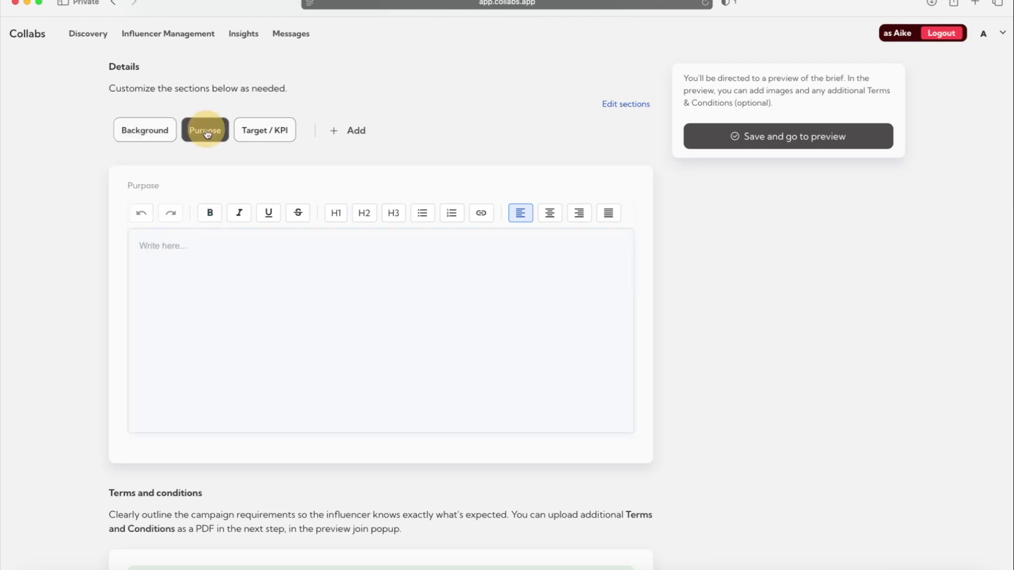
left_click(216, 260)
type("Example text")
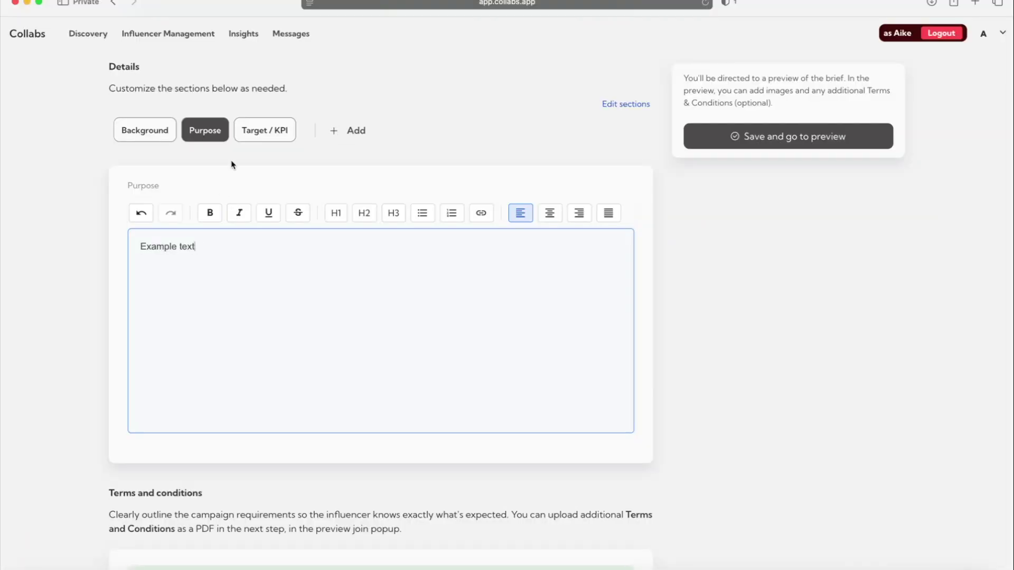
left_click(258, 131)
left_click(262, 286)
type("Example text")
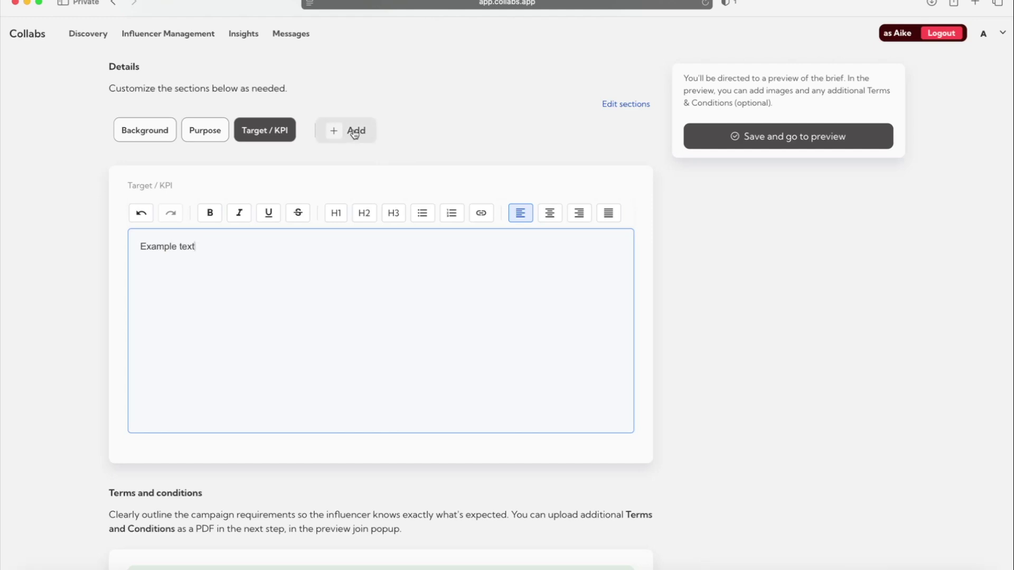
Add a new details section named "To-do" and write "Example text" in it
left_click(355, 132)
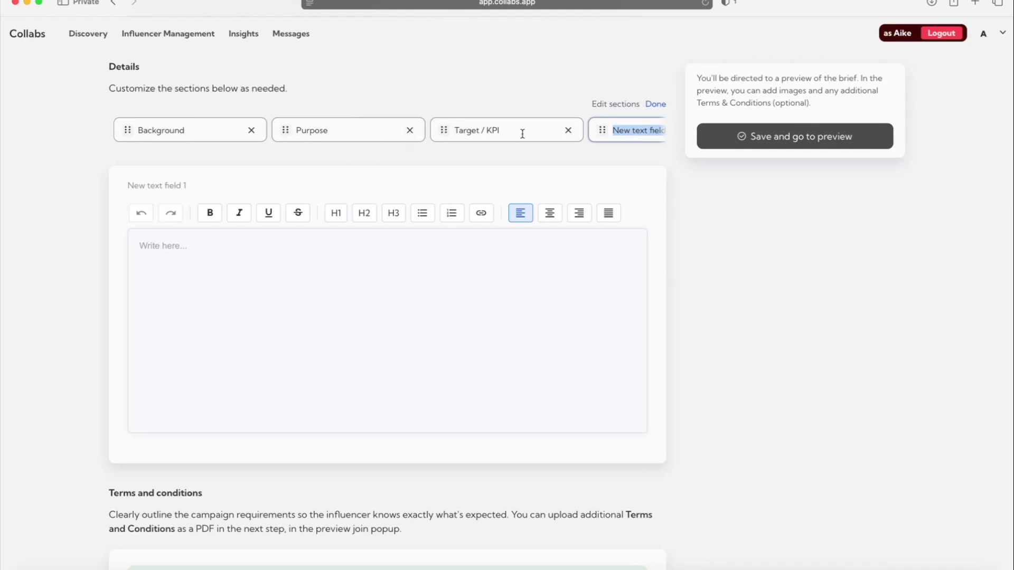
type("To-d")
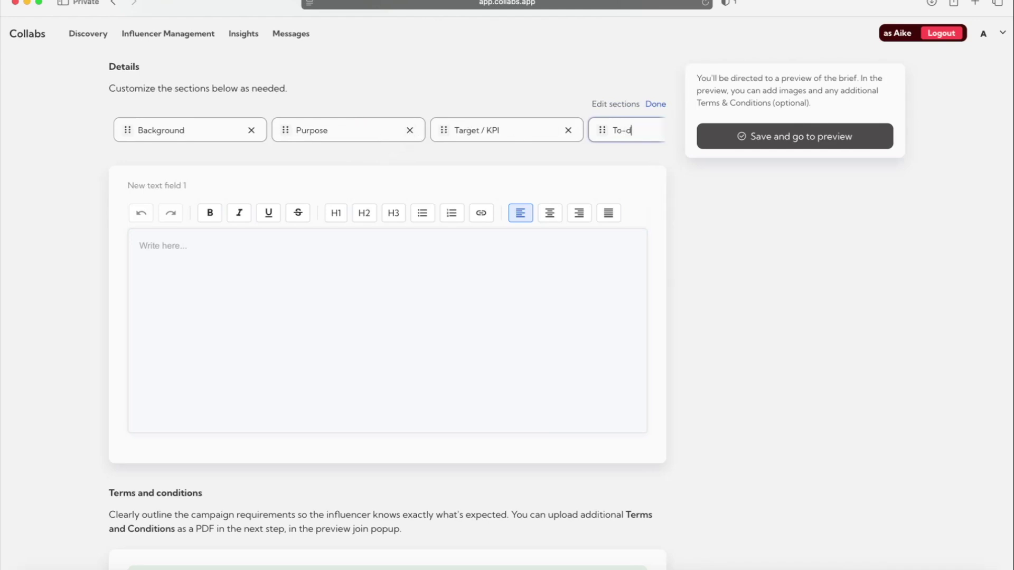
type("o")
key("Return")
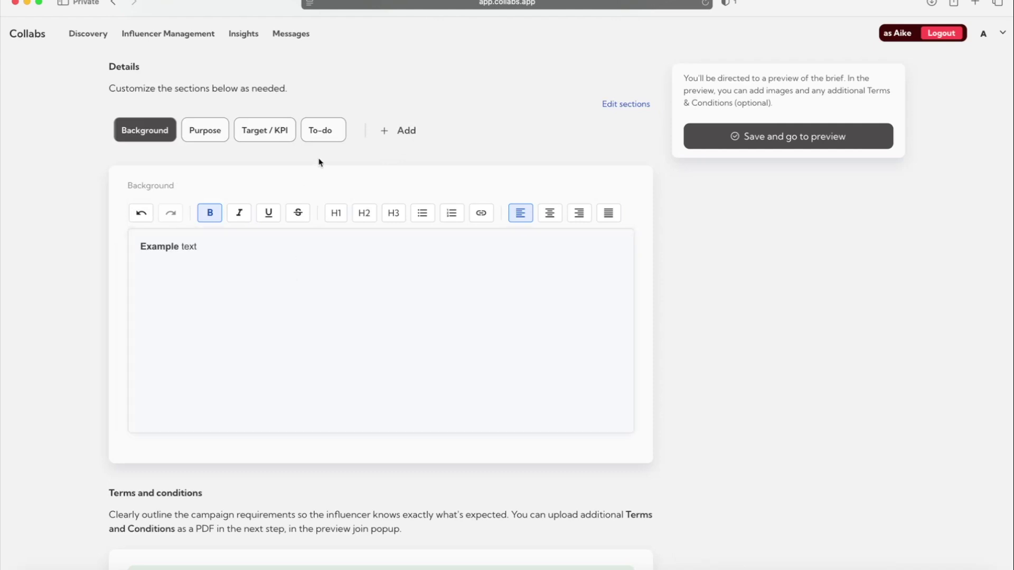
left_click(320, 131)
left_click(203, 258)
type("Example text")
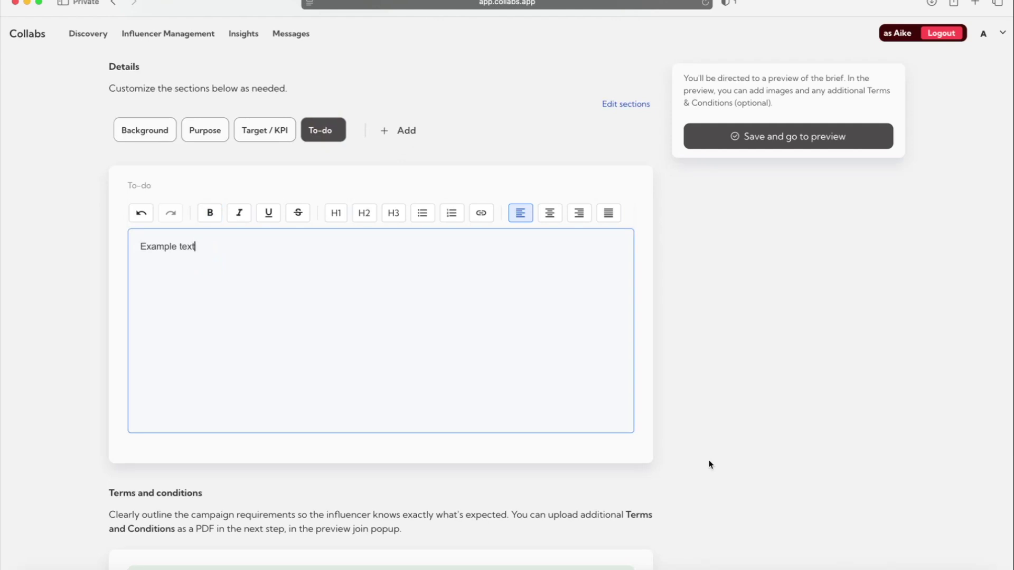
Enter "Example text" as the campaign's terms and conditions
scroll(457, 516, "down", 5)
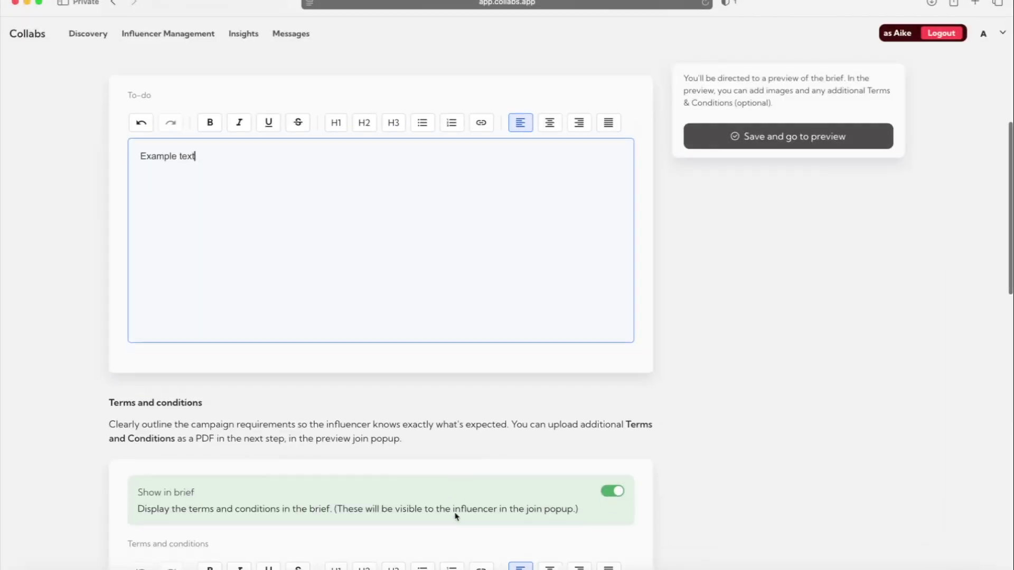
scroll(456, 516, "down", 5)
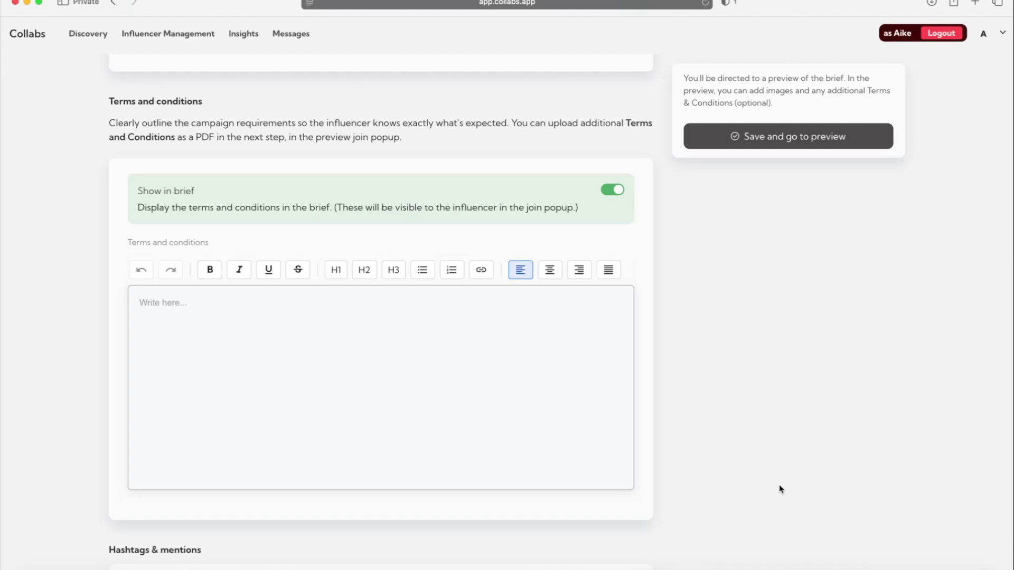
left_click(274, 331)
type("Example text")
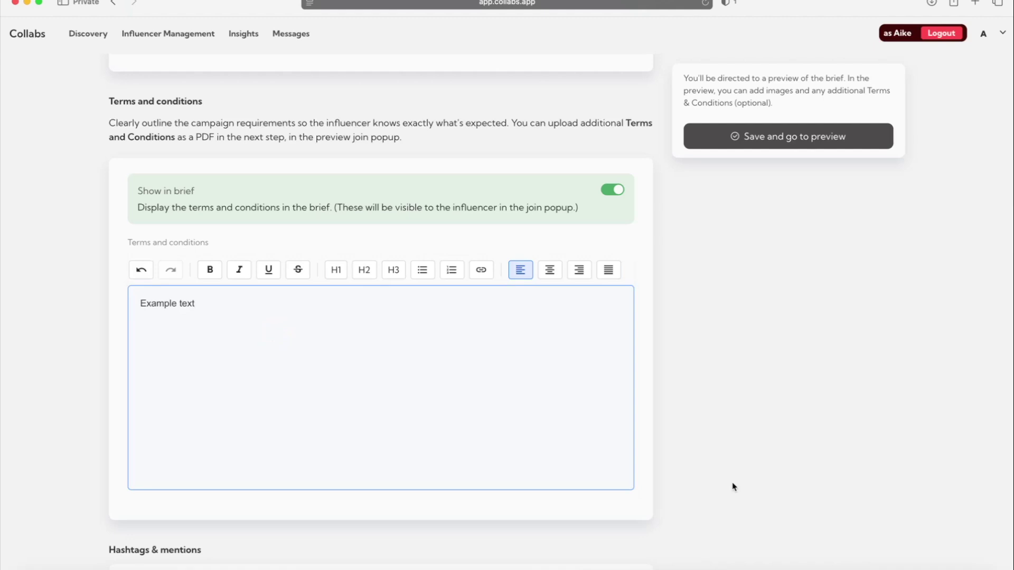
Set the influencer spots to 10 and add the default hashtag "reviveitall" and the default mention "revive"
scroll(468, 452, "down", 10)
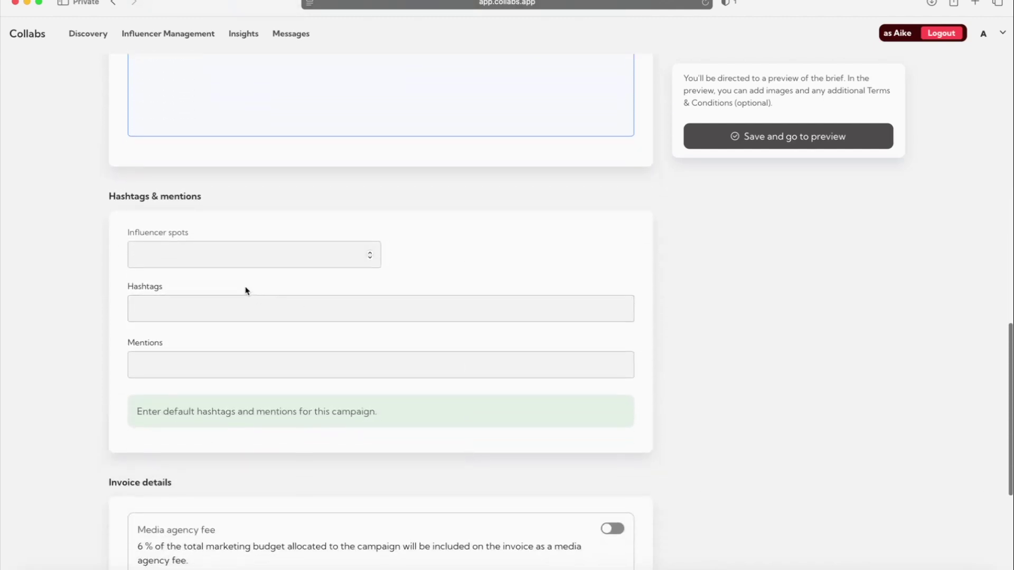
left_click(189, 259)
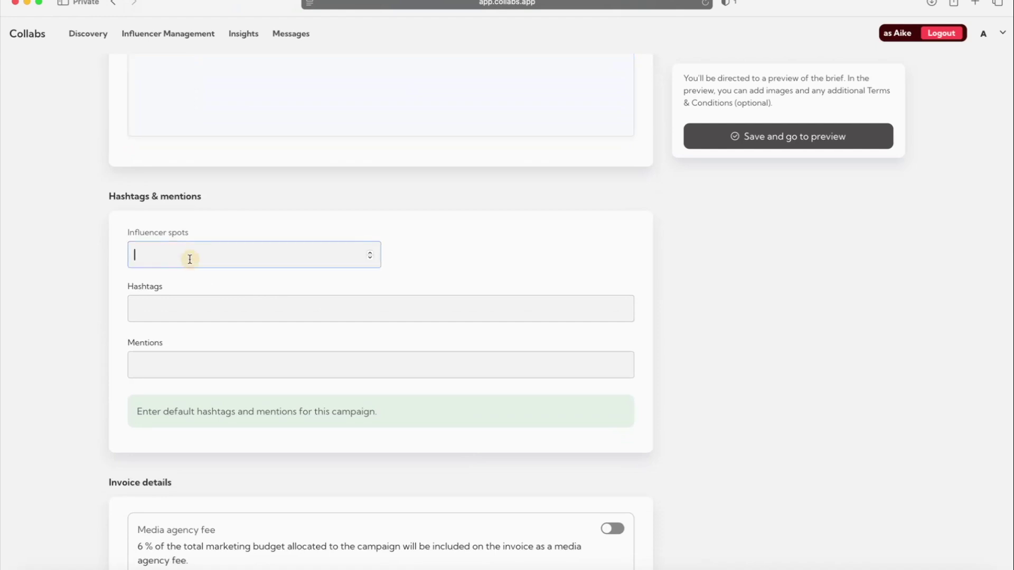
type("10")
left_click(186, 309)
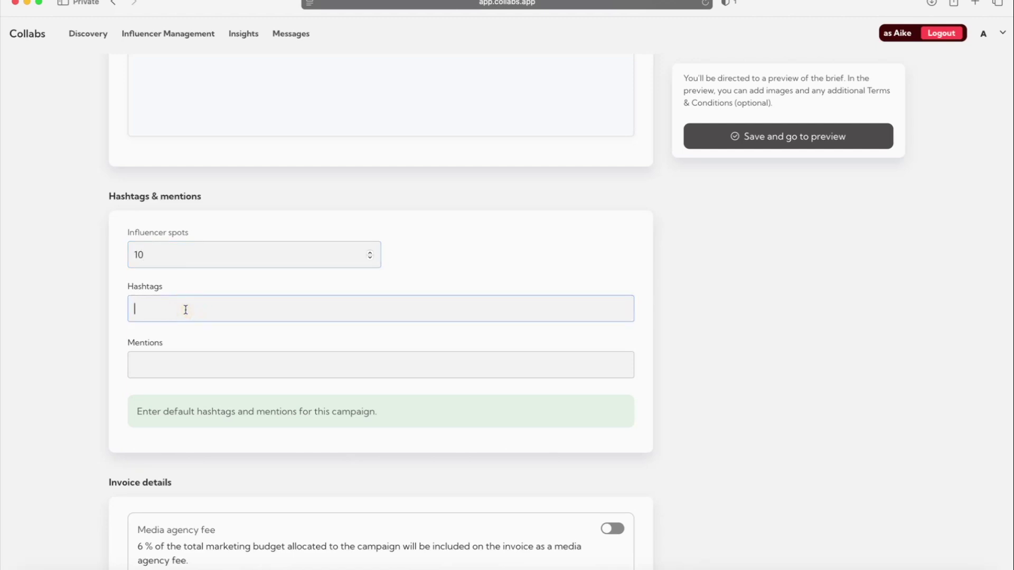
type("reviveitall")
key("Return")
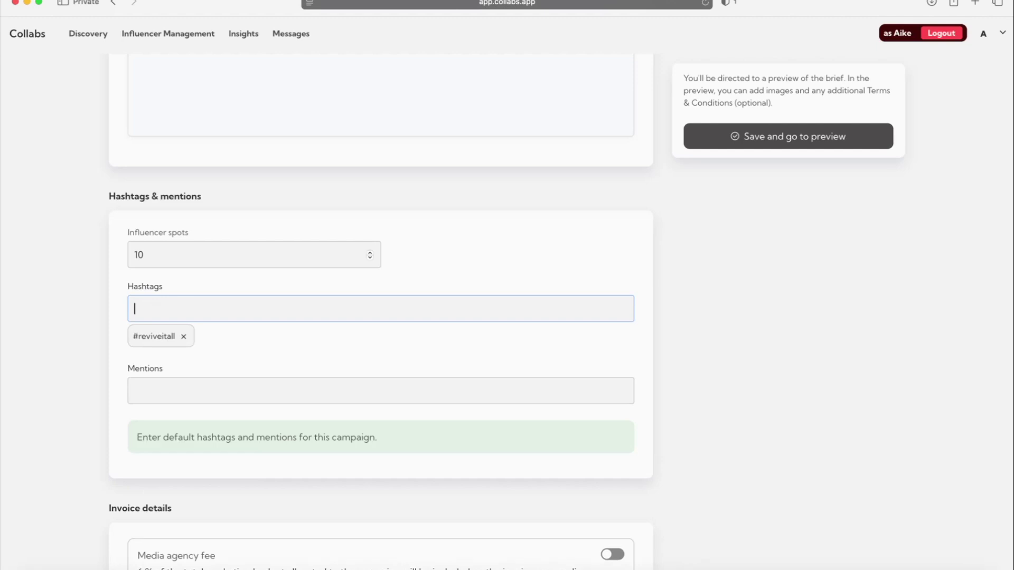
left_click(178, 392)
type("revive")
key("Return")
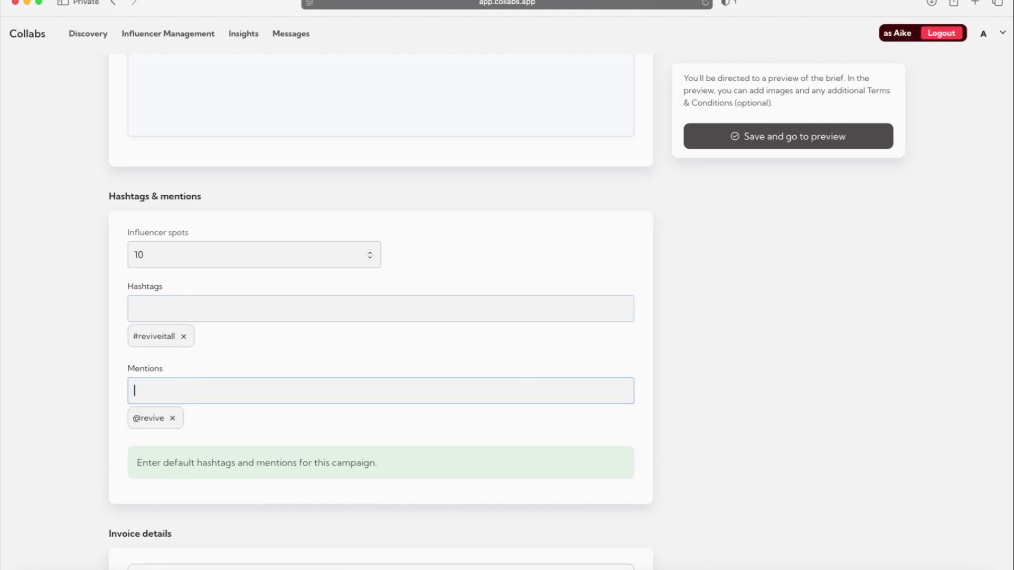
Leave the optional invoice details empty, save the campaign and go to the brief preview
scroll(224, 383, "down", 5)
scroll(223, 382, "down", 1)
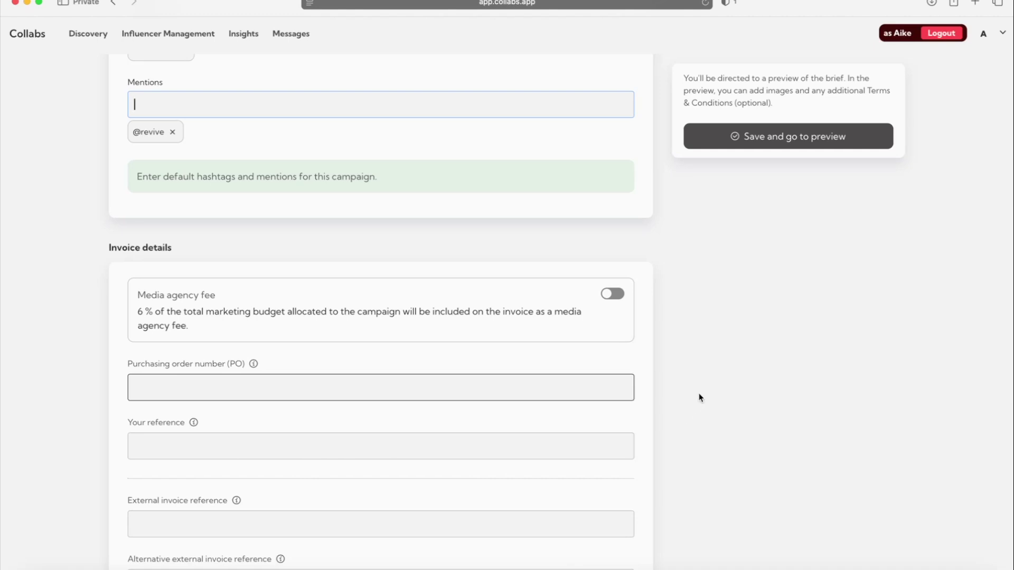
left_click(768, 138)
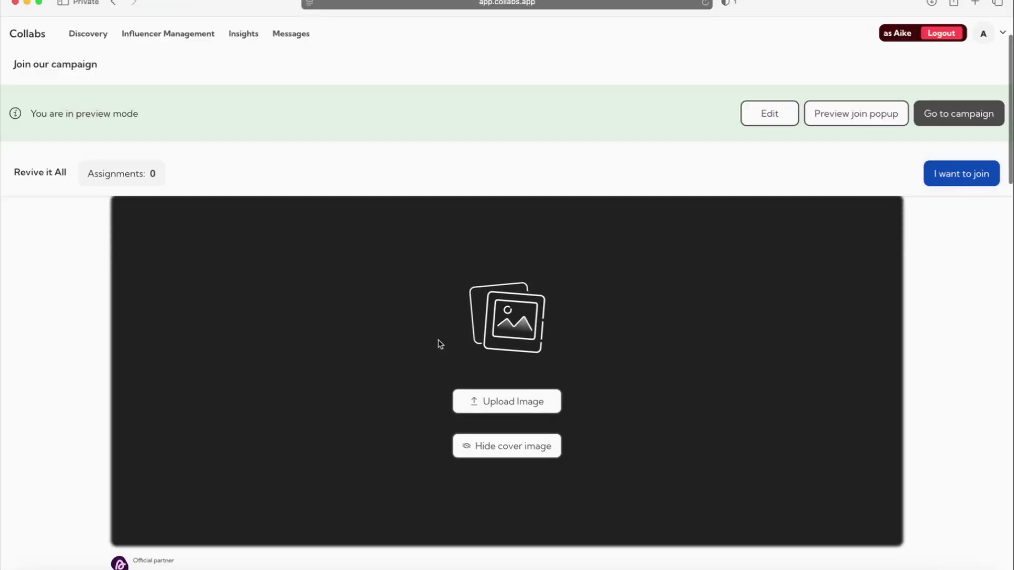
Look through the brief preview, then upload the close-up photo of eyes as the cover image and save it
scroll(437, 344, "down", 5)
scroll(438, 344, "down", 8)
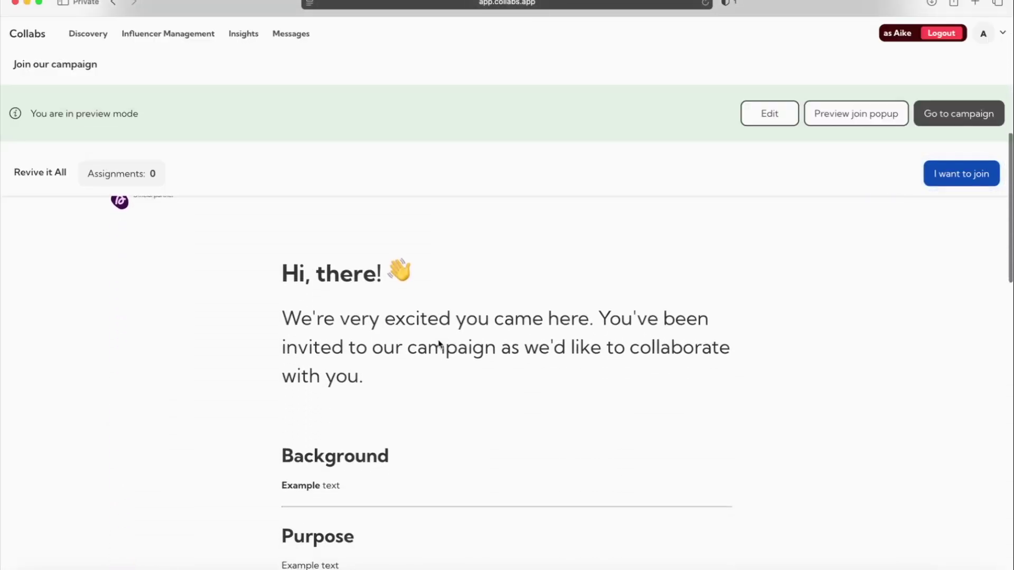
scroll(439, 345, "down", 6)
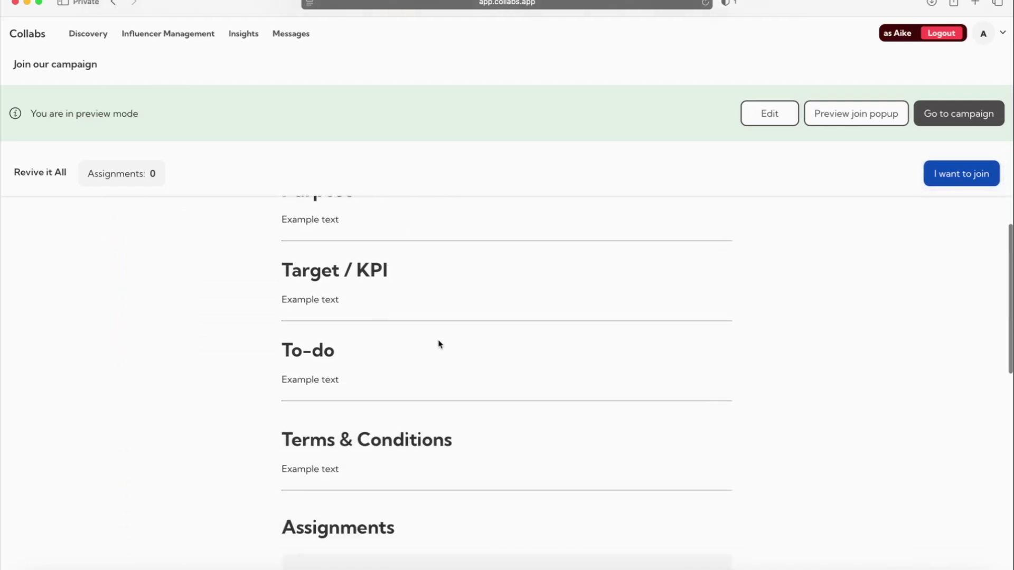
scroll(438, 345, "down", 4)
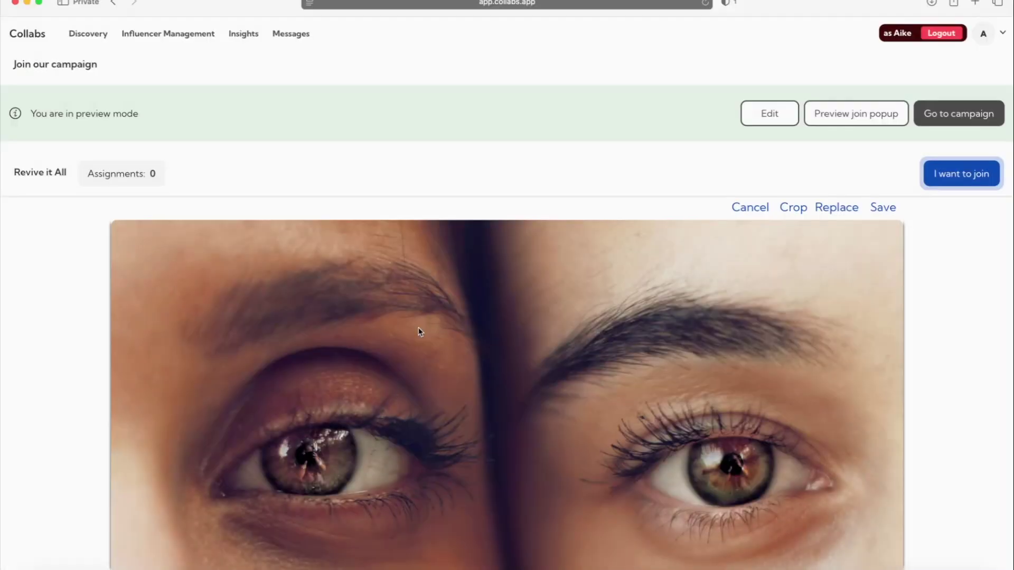
left_click(879, 207)
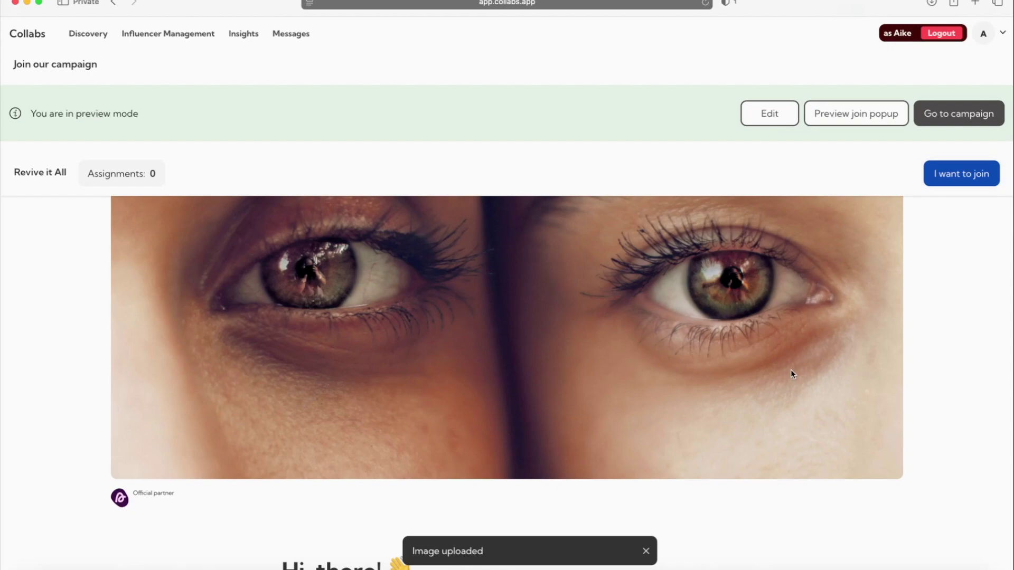
Preview the join popup, close it and go to the campaign's dashboard
left_click(851, 117)
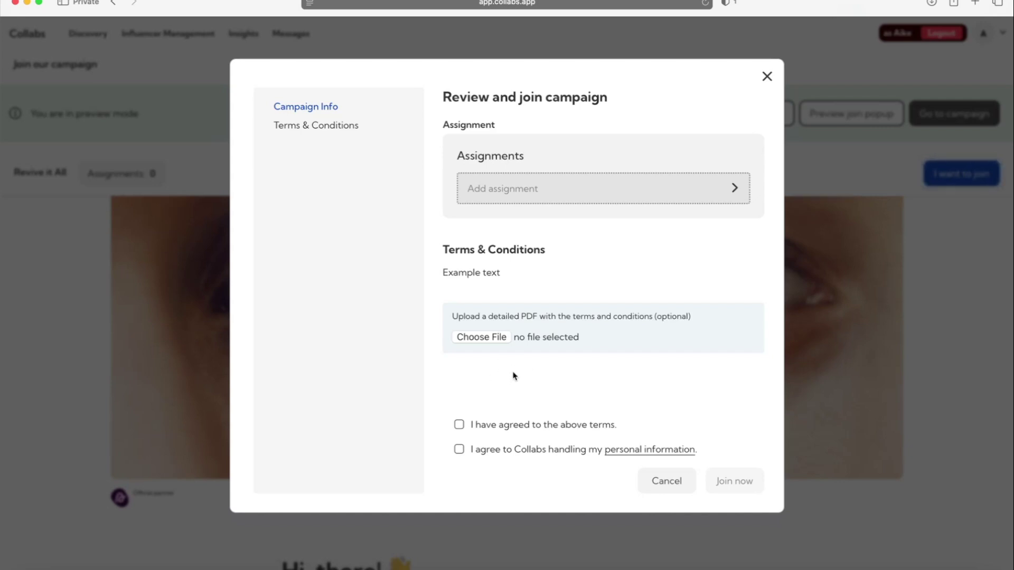
left_click(768, 75)
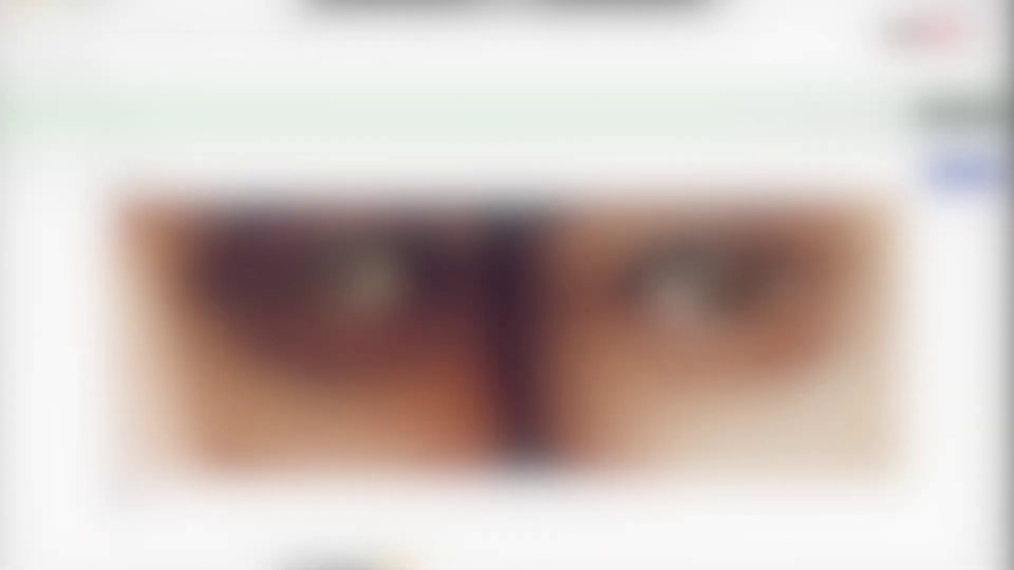
left_click(959, 113)
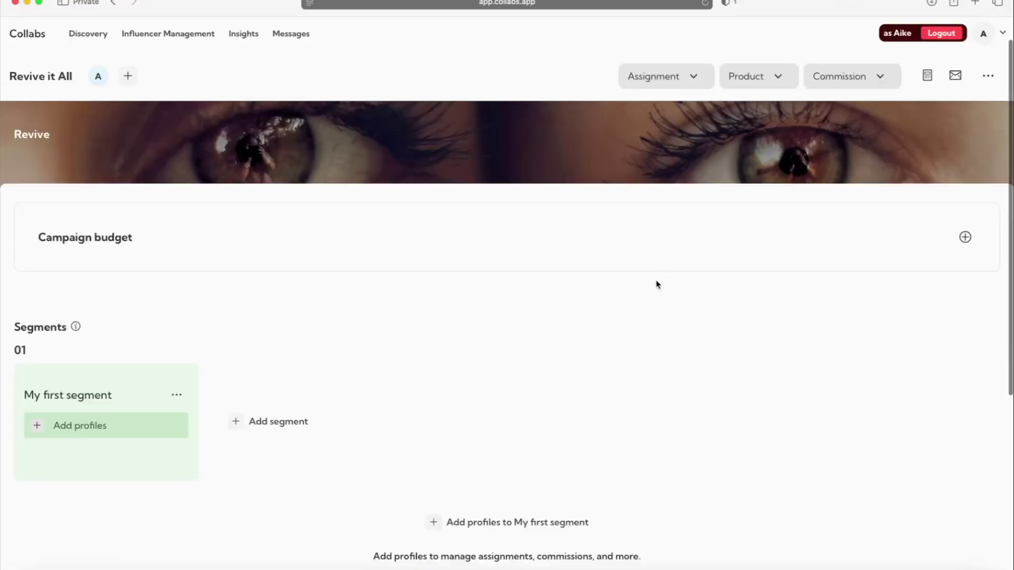